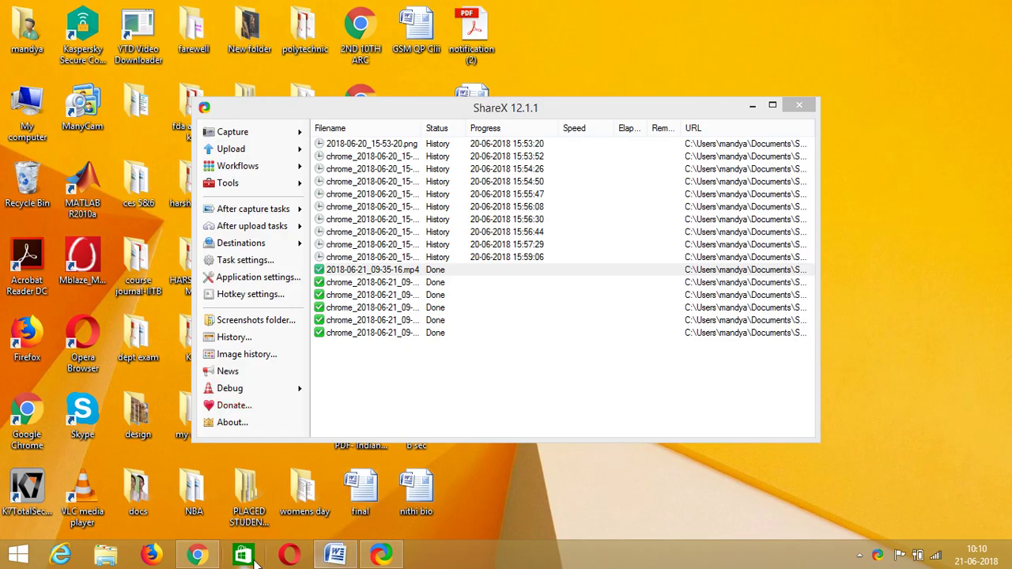
Switch to Chrome and open wordpress.com in a new browser tab
{"action": "left_click", "coordinate": [197, 554]}
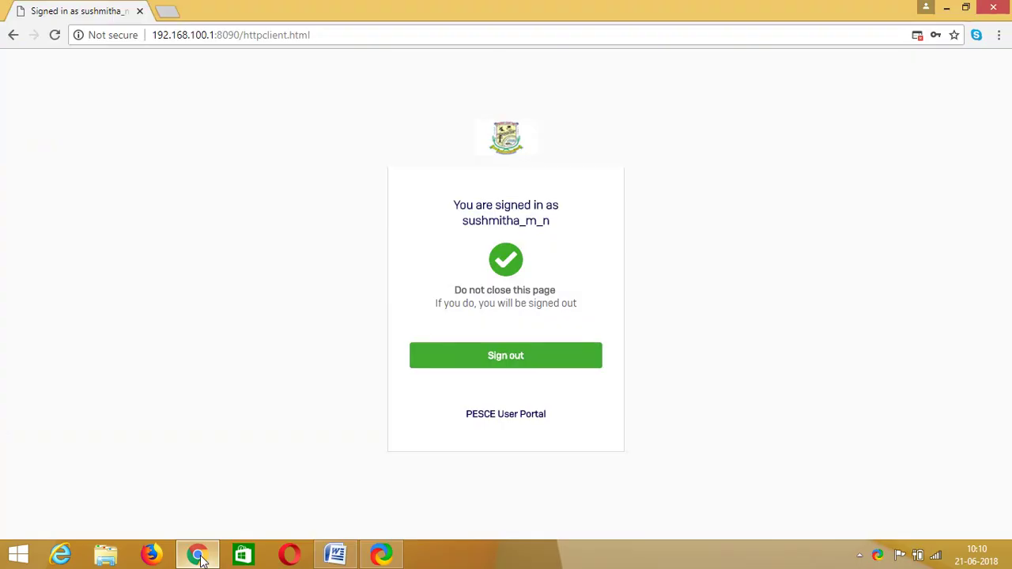
{"action": "left_click", "coordinate": [166, 11]}
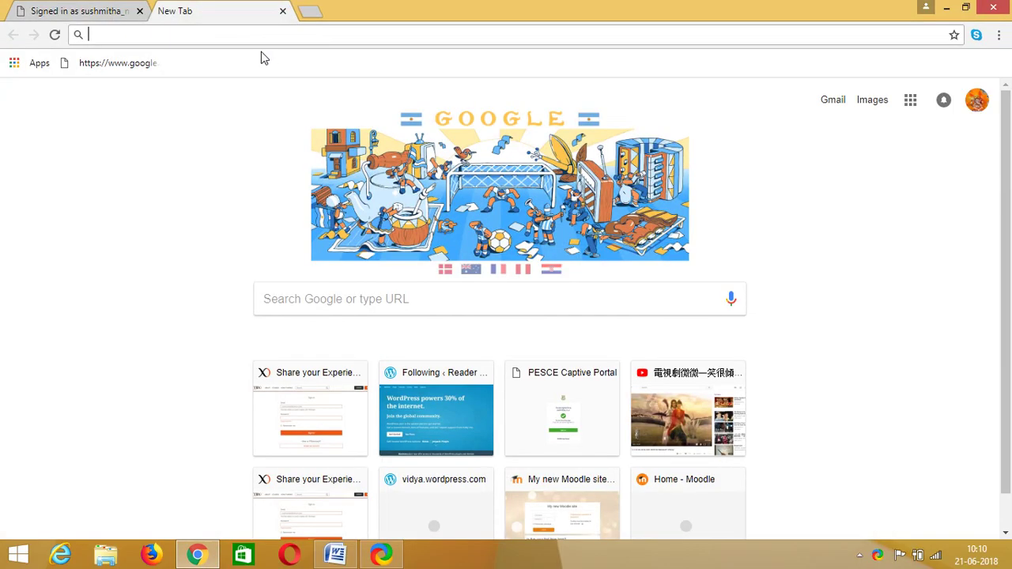
{"action": "type", "text": "wordpress.com"}
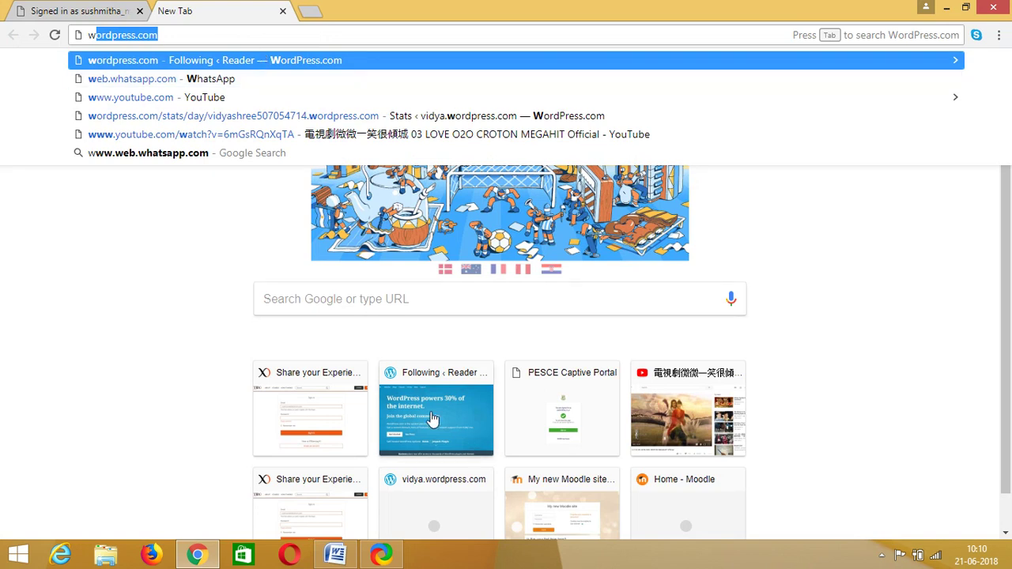
{"action": "key", "text": "Return"}
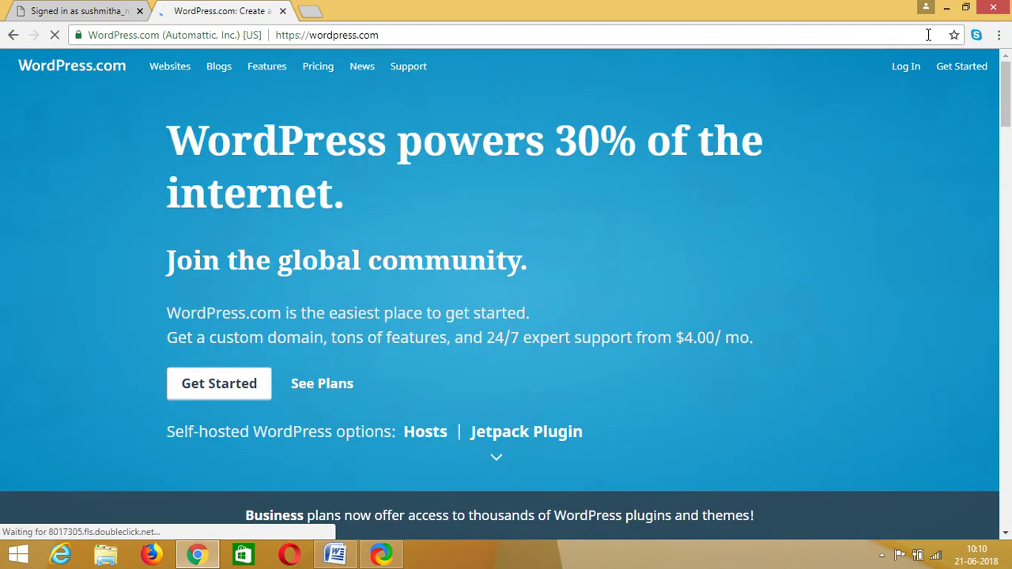
Switch to the Word report and copy the web address given after "OER is downloadable from"
{"action": "left_click", "coordinate": [332, 556]}
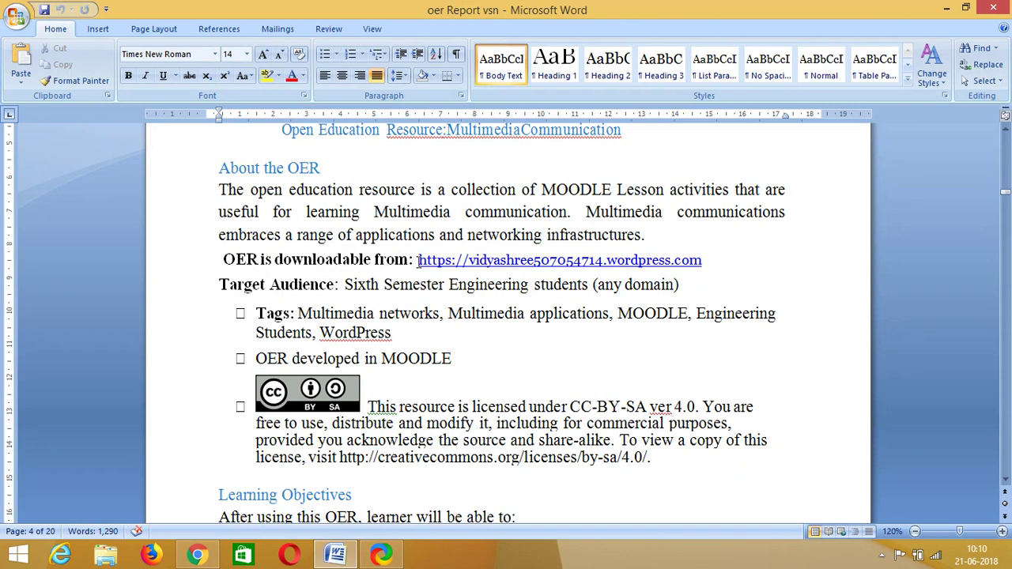
{"action": "left_click_drag", "start_coordinate": [418, 260], "coordinate": [717, 274]}
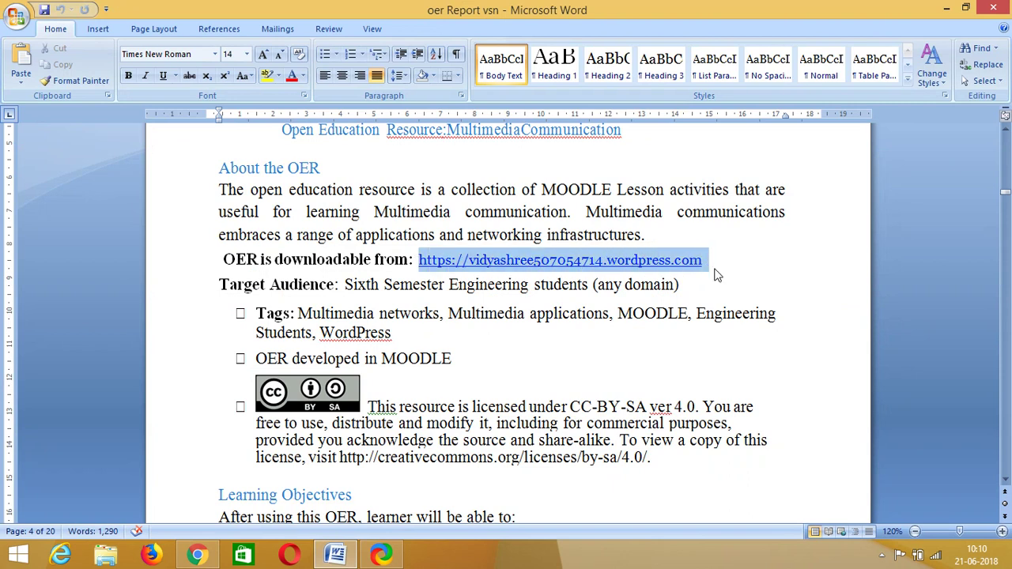
{"action": "right_click", "coordinate": [644, 272]}
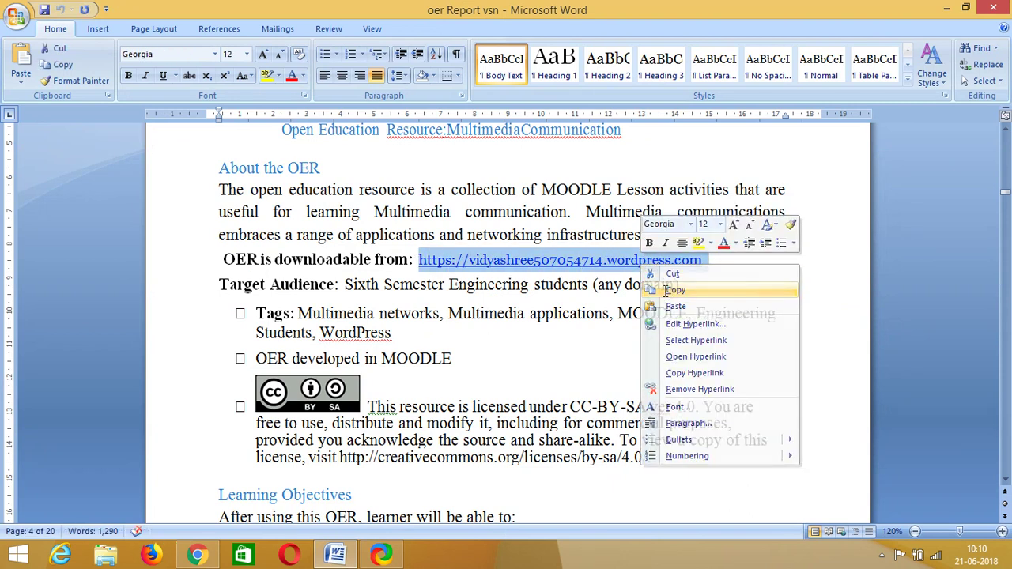
{"action": "left_click", "coordinate": [669, 289]}
Switch back to Chrome, open the copied blog address in a new tab, and close the WordPress.com tab
{"action": "left_click", "coordinate": [197, 556]}
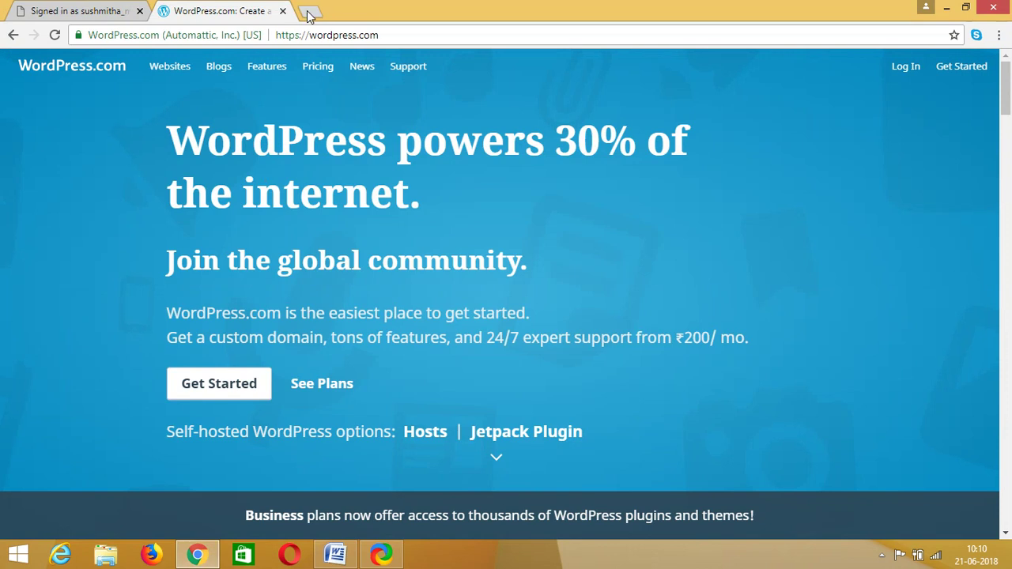
{"action": "key", "text": "ctrl+t"}
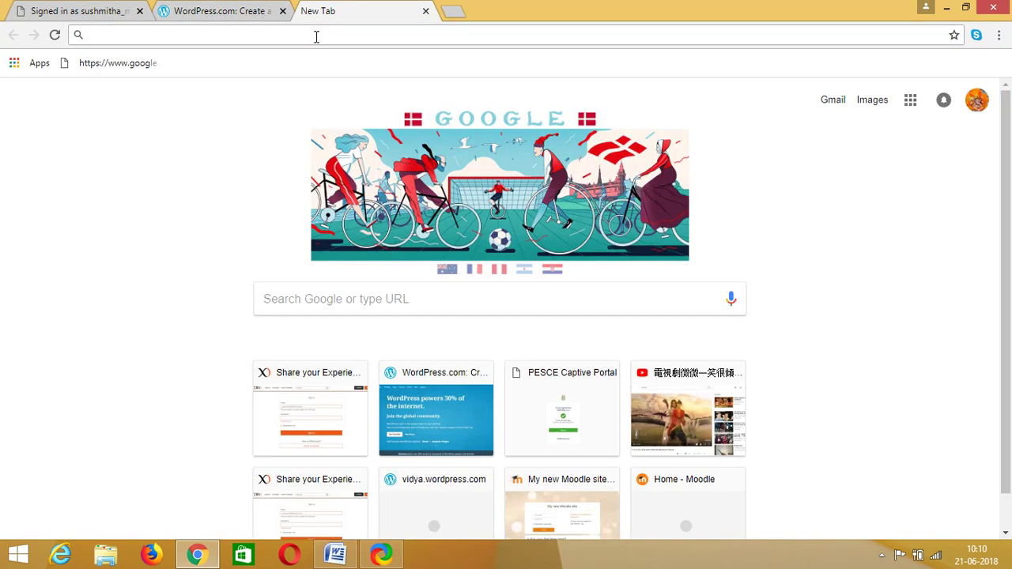
{"action": "key", "text": "ctrl+v"}
{"action": "key", "text": "Return"}
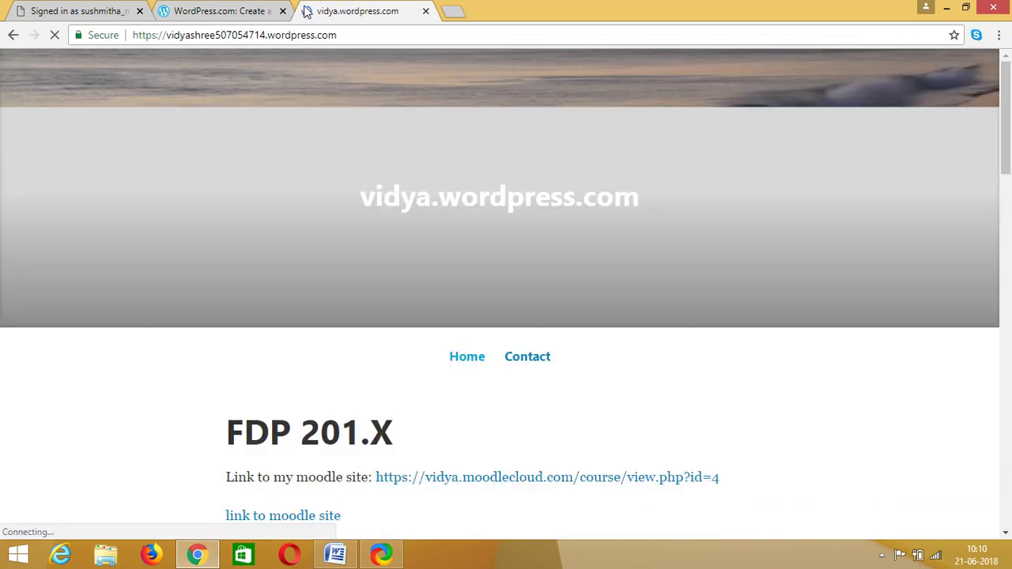
{"action": "left_click", "coordinate": [282, 10]}
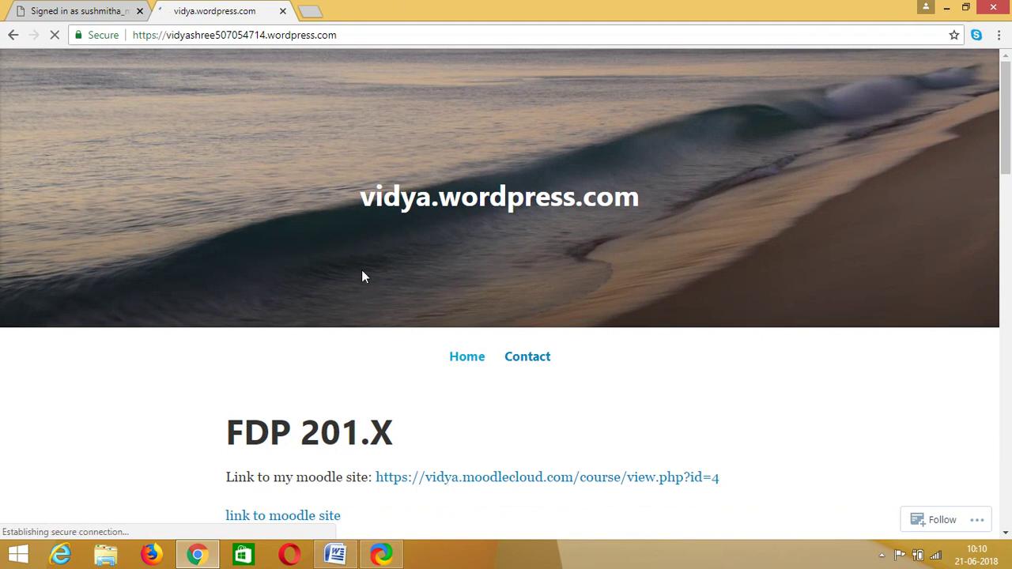
Look over the blog's posts and open the "link to moodle site" link in the FDP 201.X post
{"action": "scroll", "coordinate": [385, 293], "scroll_direction": "down", "scroll_amount": 3}
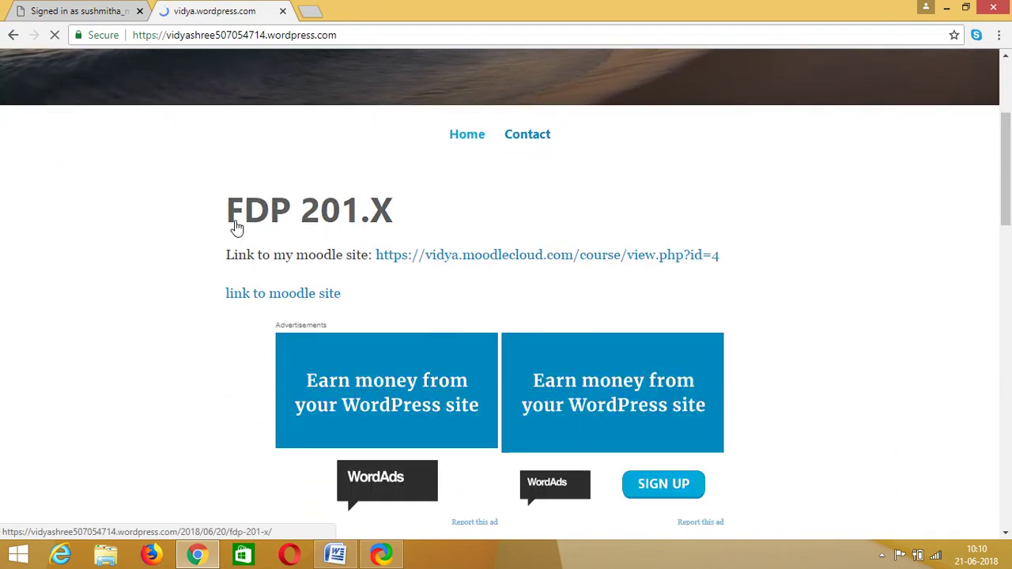
{"action": "scroll", "coordinate": [119, 261], "scroll_direction": "down", "scroll_amount": 5}
{"action": "scroll", "coordinate": [216, 164], "scroll_direction": "down", "scroll_amount": 3}
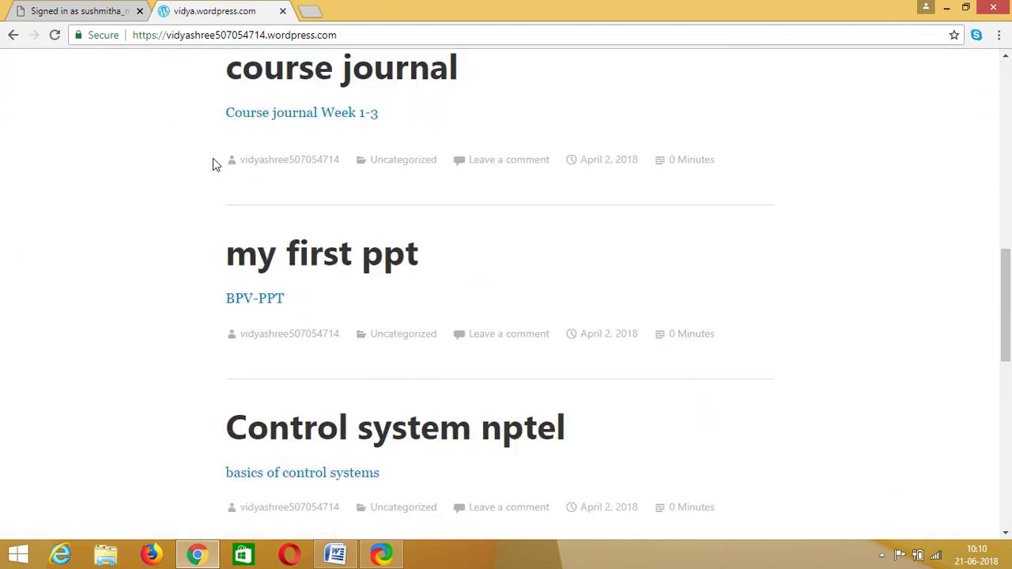
{"action": "scroll", "coordinate": [222, 243], "scroll_direction": "up", "scroll_amount": 8}
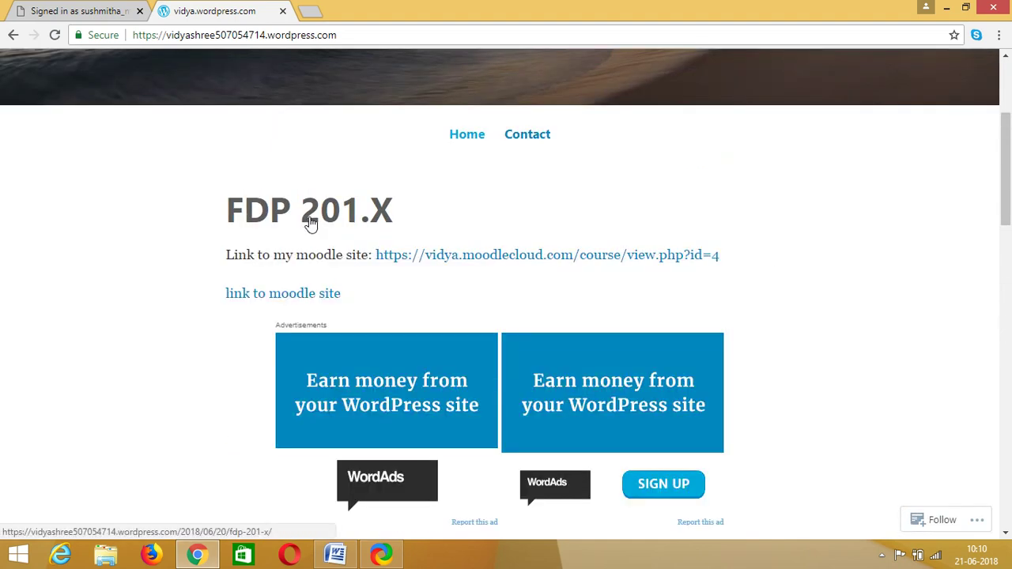
{"action": "left_click", "coordinate": [290, 300]}
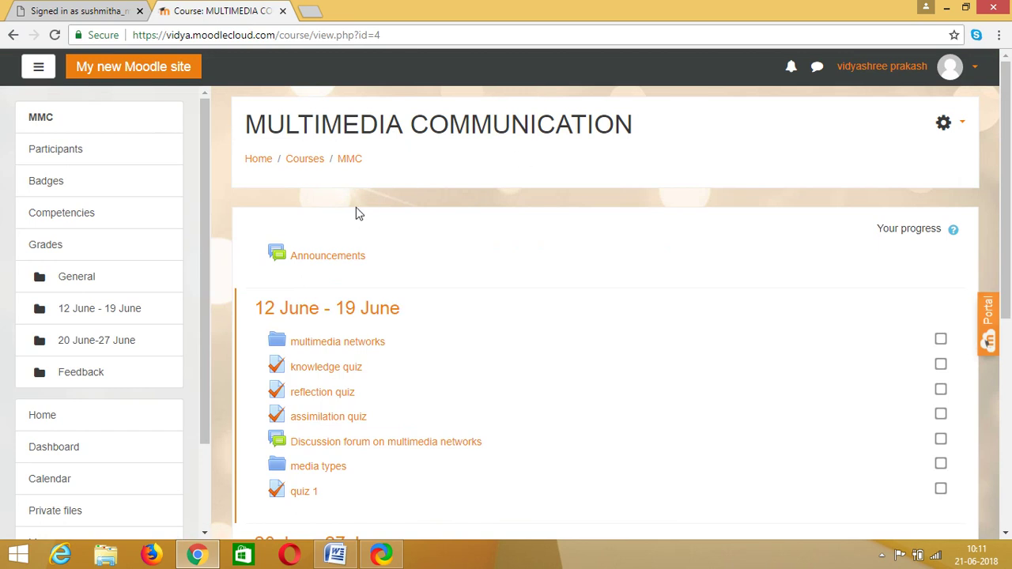
Examine the activities in the 12 June - 19 June, 20 June-27 June and Feedback sections of the Multimedia Communication course
{"action": "scroll", "coordinate": [348, 222], "scroll_direction": "down", "scroll_amount": 3}
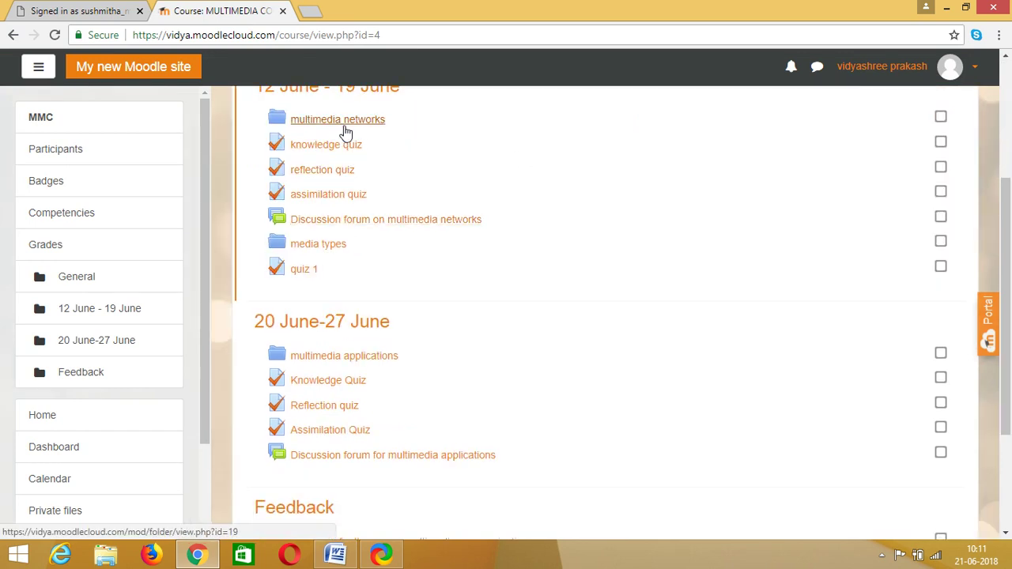
{"action": "scroll", "coordinate": [373, 123], "scroll_direction": "up", "scroll_amount": 1}
{"action": "scroll", "coordinate": [424, 271], "scroll_direction": "down", "scroll_amount": 3}
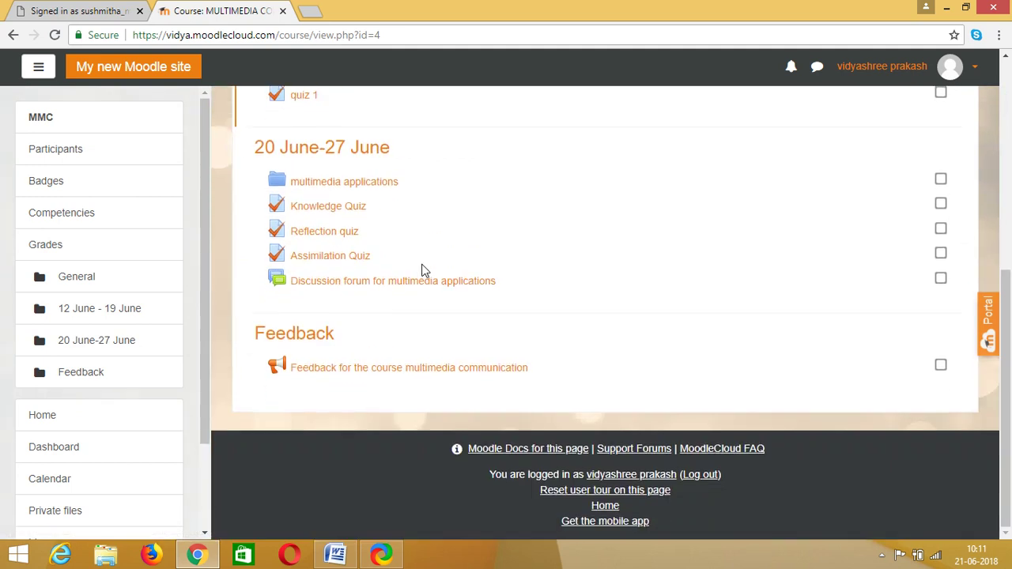
{"action": "scroll", "coordinate": [421, 270], "scroll_direction": "up", "scroll_amount": 5}
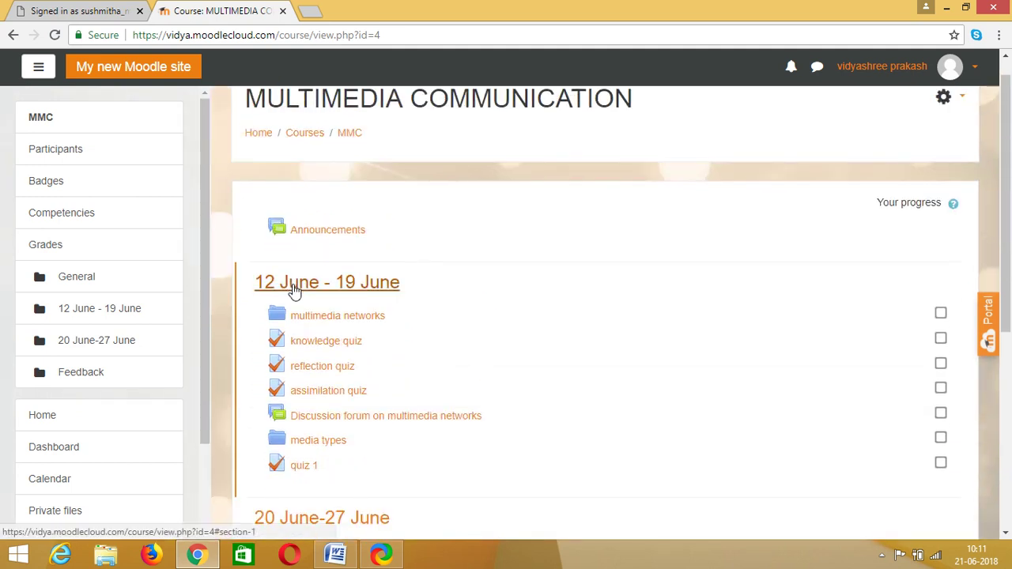
{"action": "scroll", "coordinate": [362, 295], "scroll_direction": "down", "scroll_amount": 2}
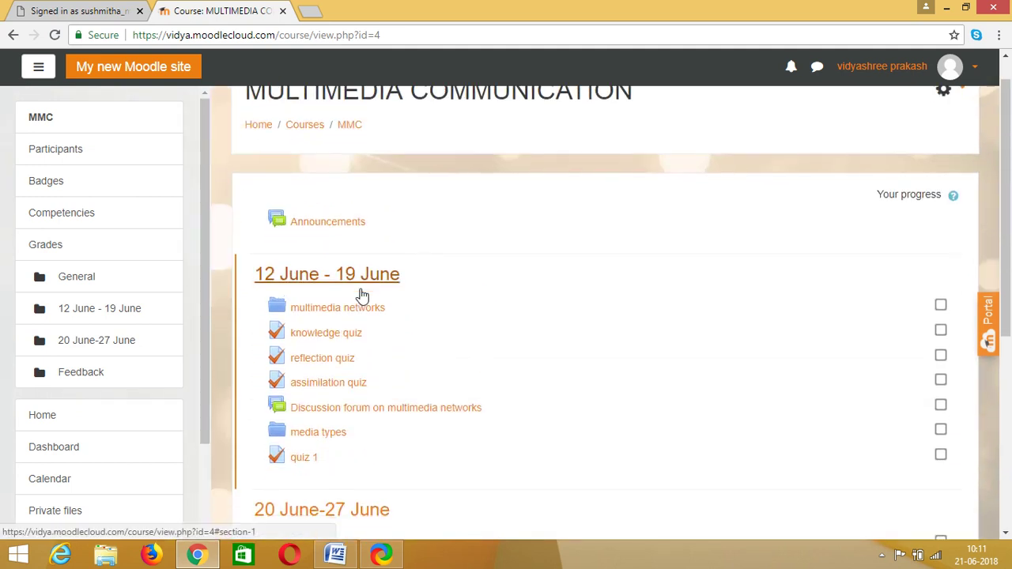
{"action": "scroll", "coordinate": [361, 295], "scroll_direction": "down", "scroll_amount": 2}
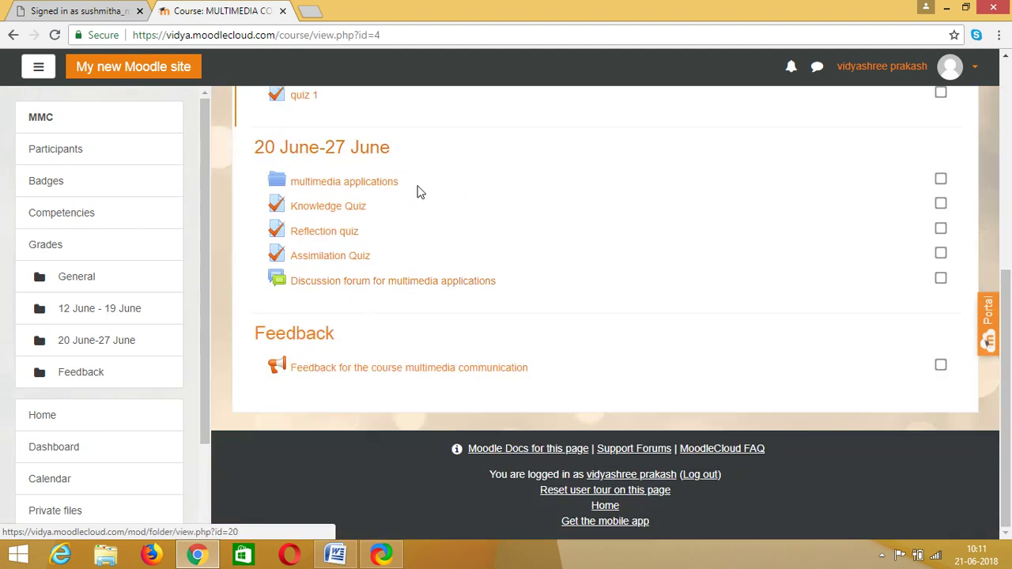
{"action": "scroll", "coordinate": [416, 190], "scroll_direction": "up", "scroll_amount": 3}
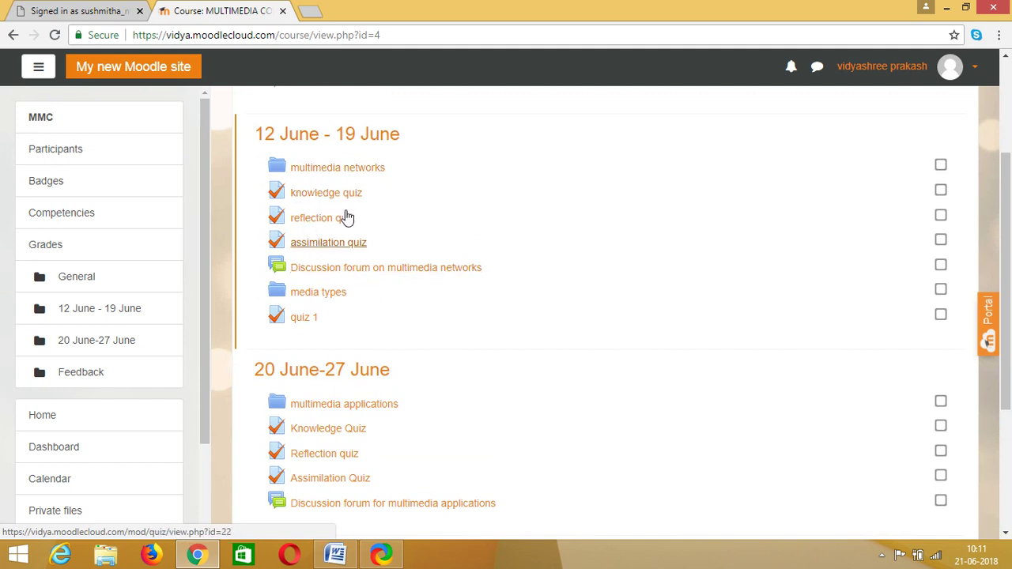
View the files in the multimedia networks folder, then return to the 12 June - 19 June section
{"action": "left_click", "coordinate": [330, 168]}
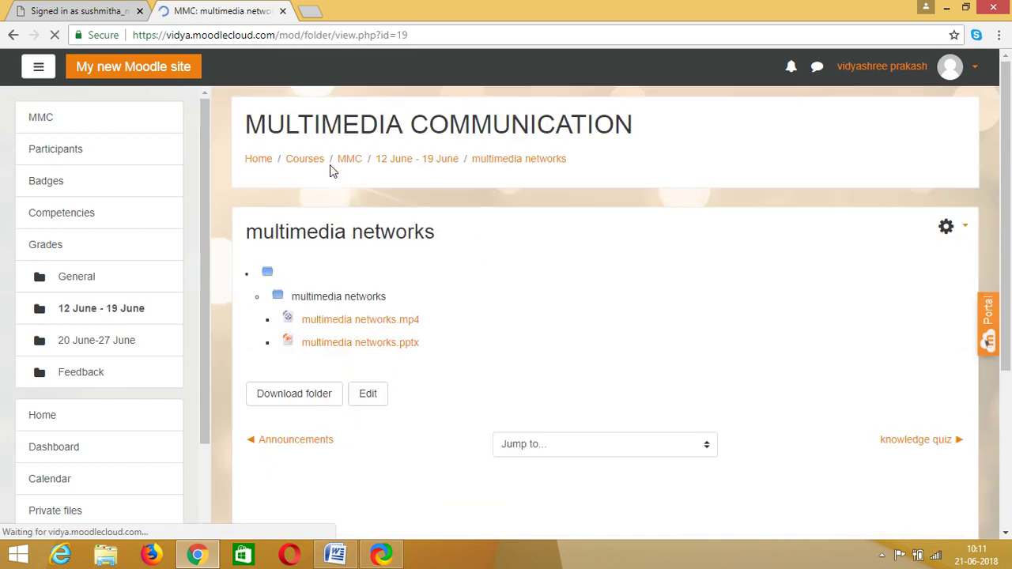
{"action": "scroll", "coordinate": [352, 231], "scroll_direction": "down", "scroll_amount": 1}
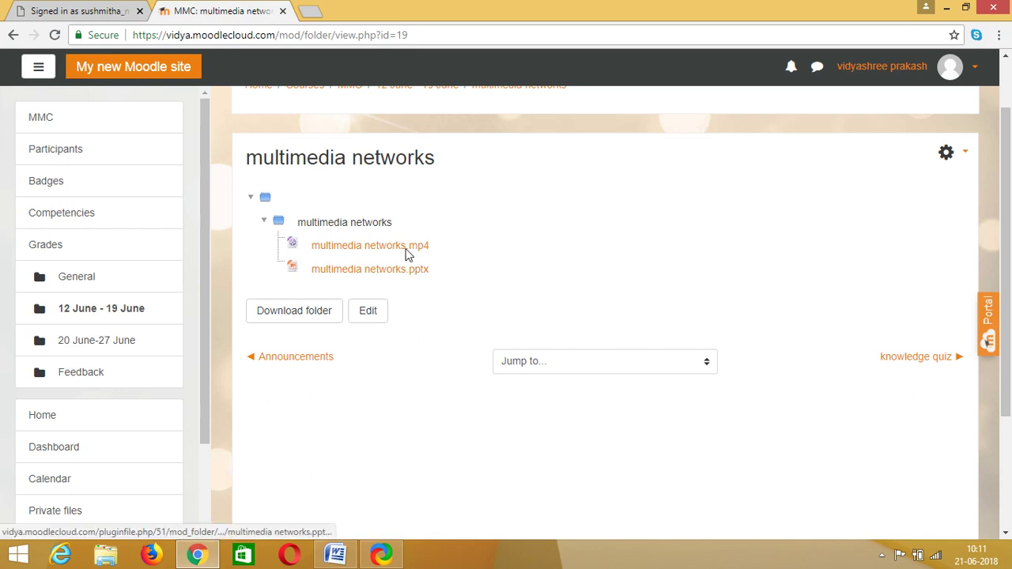
{"action": "scroll", "coordinate": [352, 225], "scroll_direction": "up", "scroll_amount": 1}
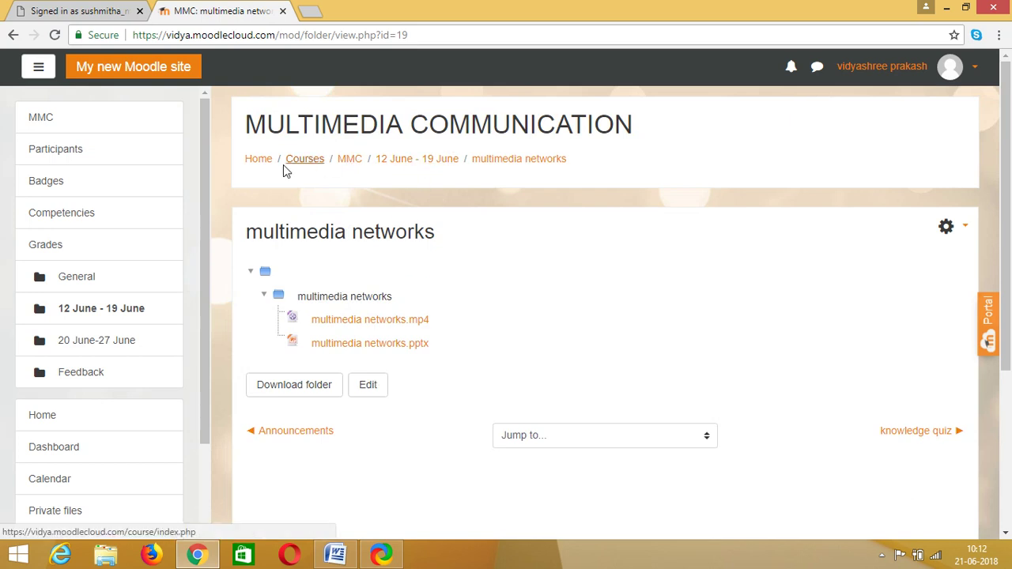
{"action": "left_click", "coordinate": [417, 163]}
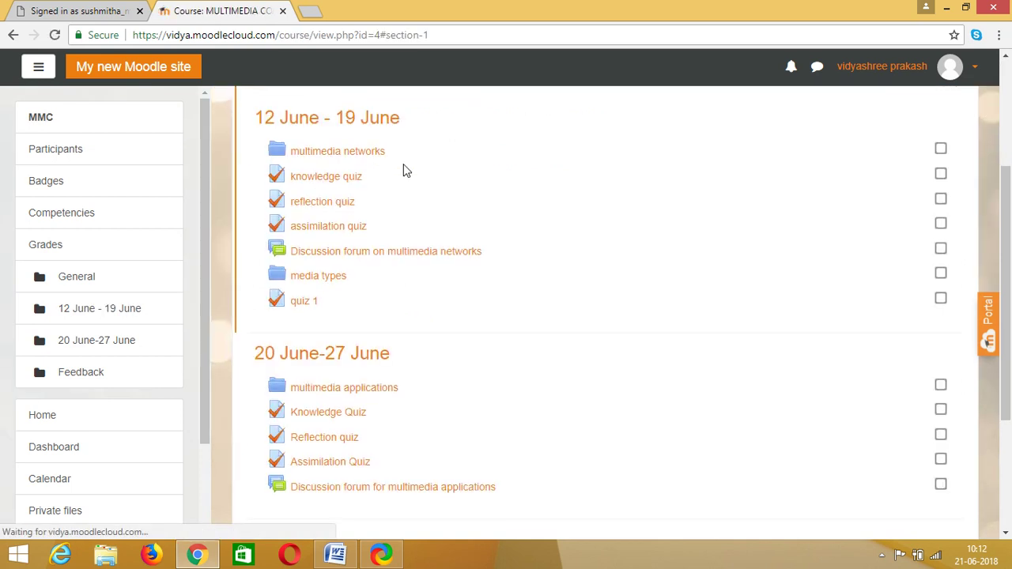
Continue the last attempt of the 12 June - 19 June knowledge quiz to view its questions, then return to that section
{"action": "left_click", "coordinate": [324, 182]}
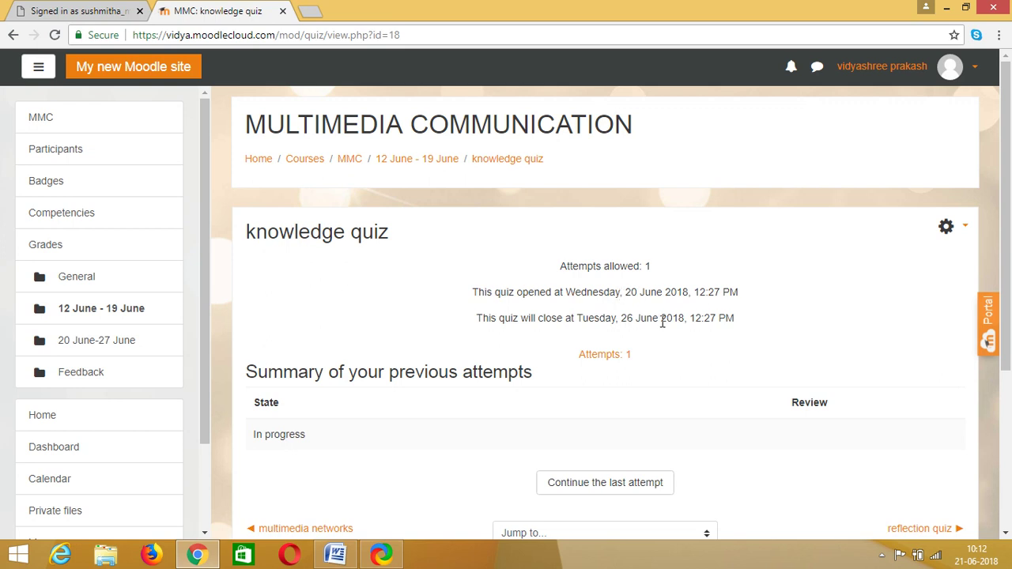
{"action": "scroll", "coordinate": [576, 377], "scroll_direction": "down", "scroll_amount": 2}
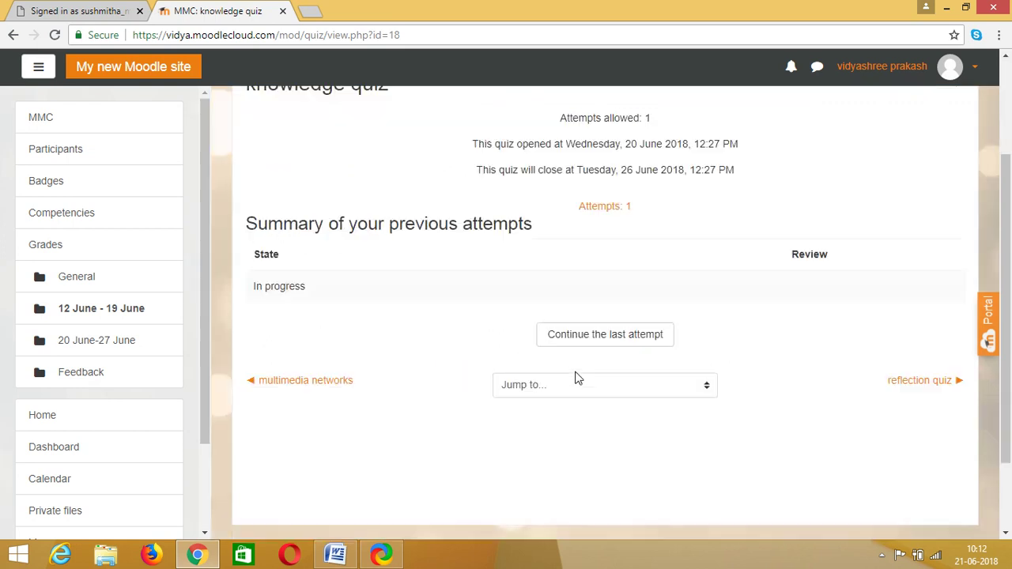
{"action": "left_click", "coordinate": [621, 342]}
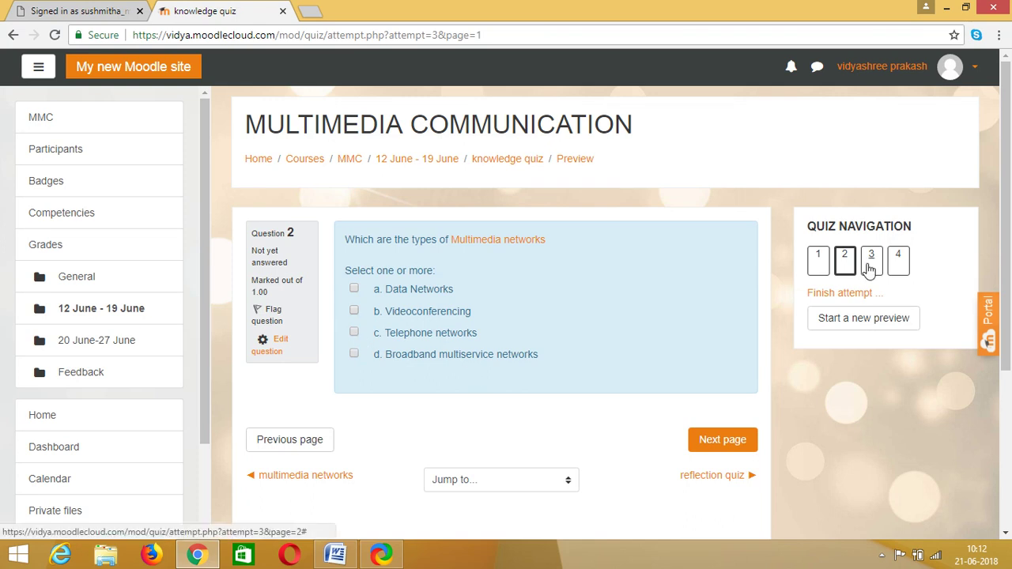
{"action": "left_click", "coordinate": [708, 448]}
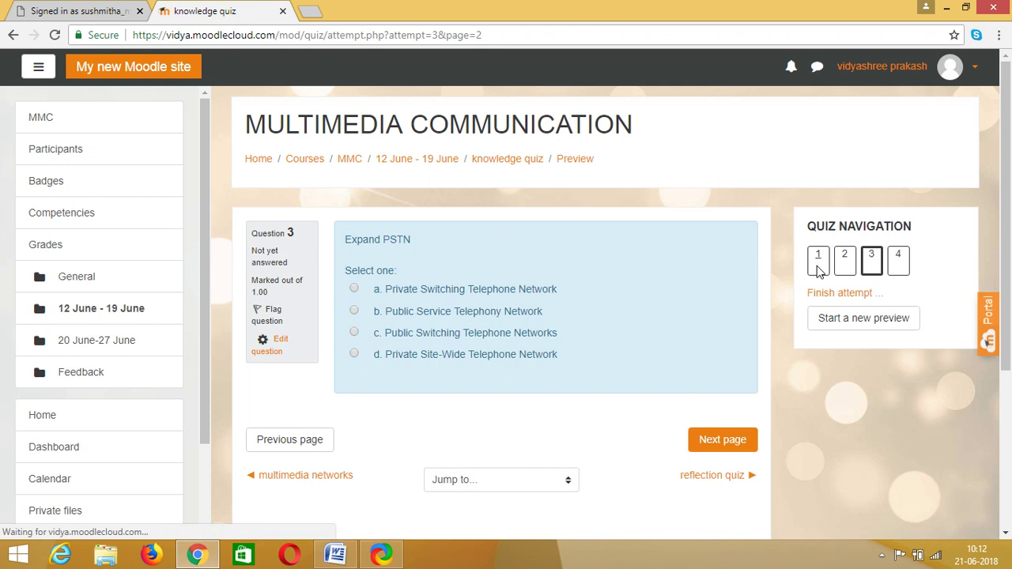
{"action": "left_click", "coordinate": [818, 265]}
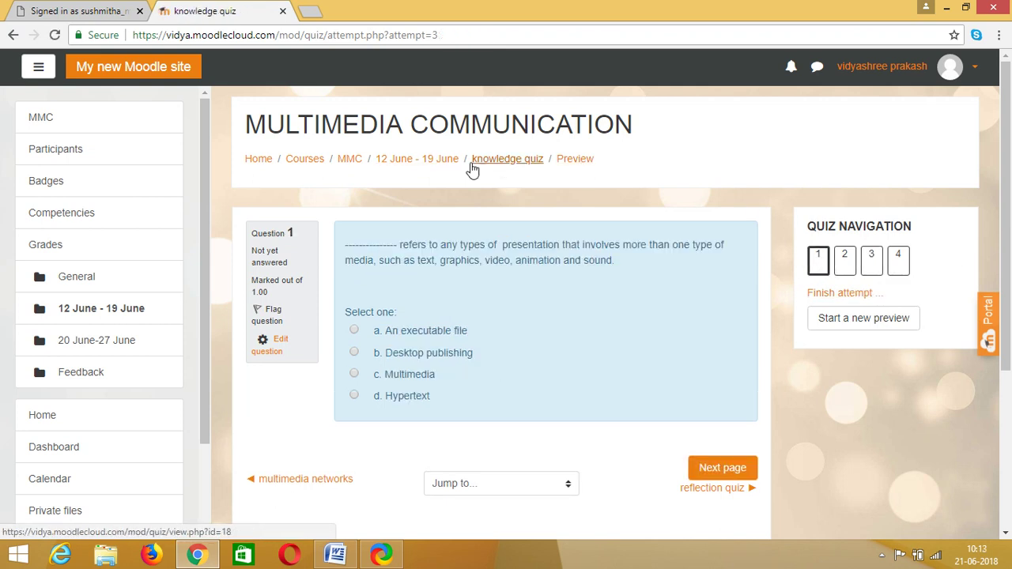
{"action": "left_click", "coordinate": [422, 165]}
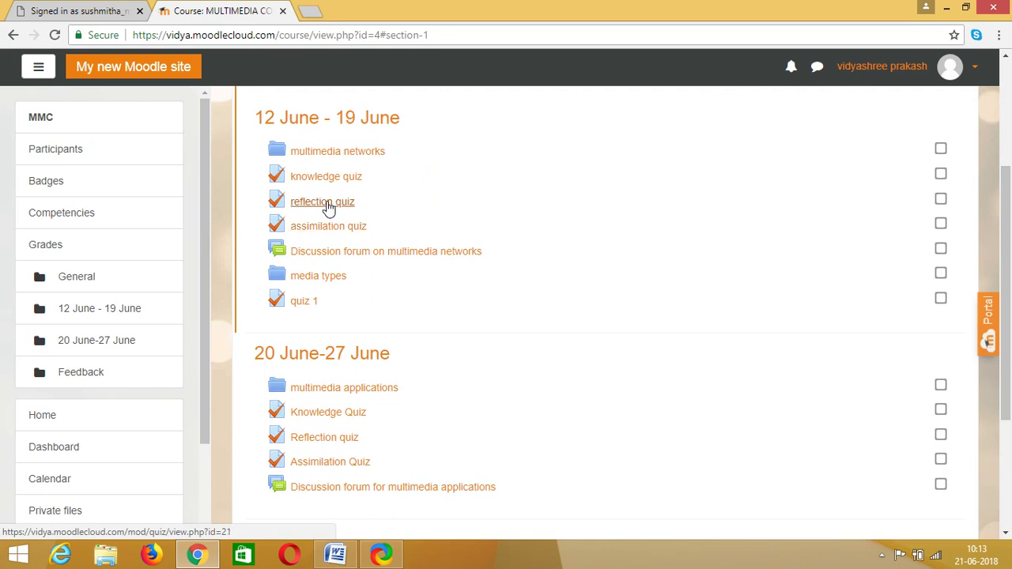
View the Discussion forum on multimedia networks and the media types folder, returning to the 12 June - 19 June section after each
{"action": "left_click", "coordinate": [352, 253]}
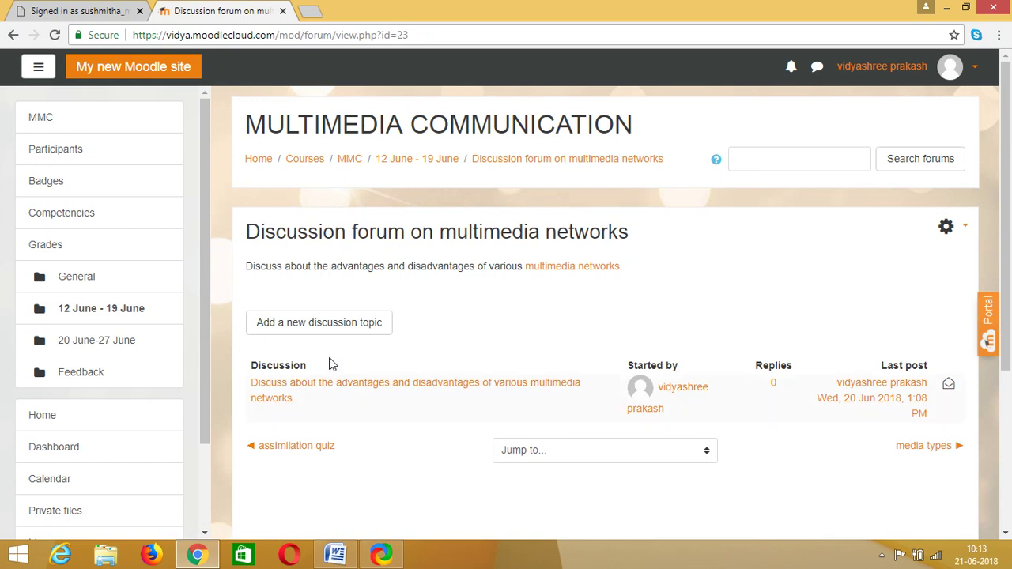
{"action": "left_click", "coordinate": [406, 160]}
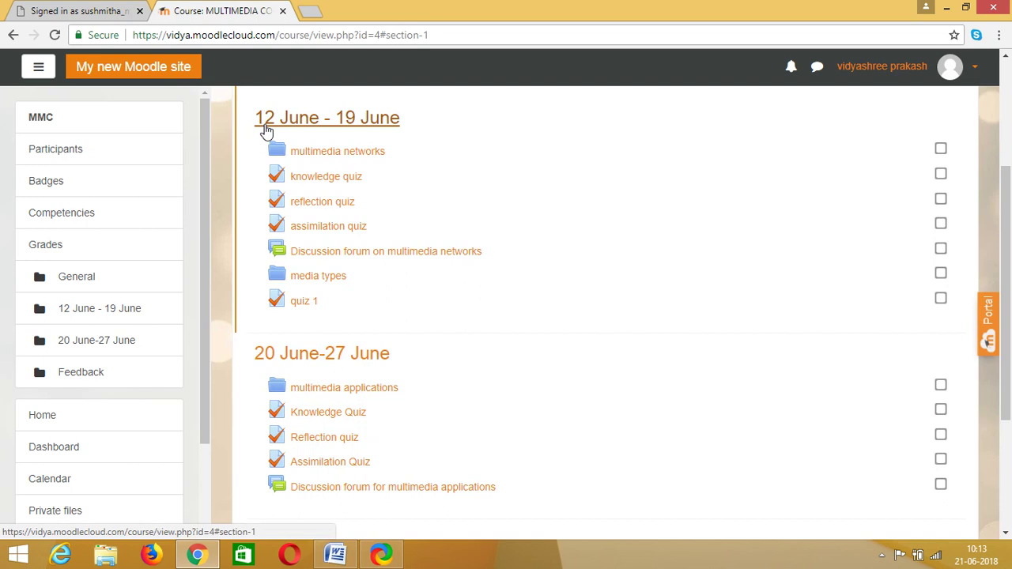
{"action": "left_click", "coordinate": [321, 277]}
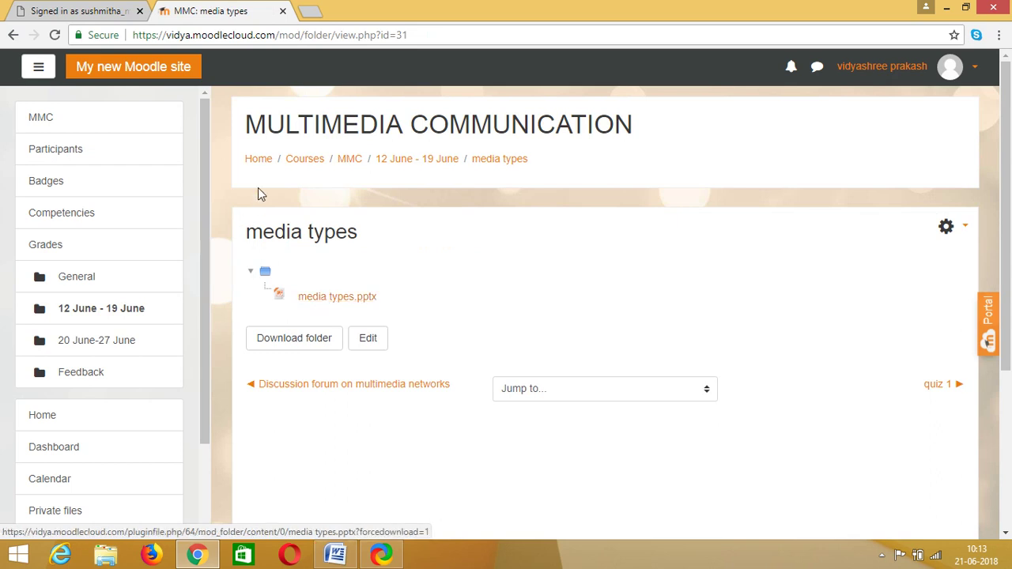
{"action": "left_click", "coordinate": [410, 166]}
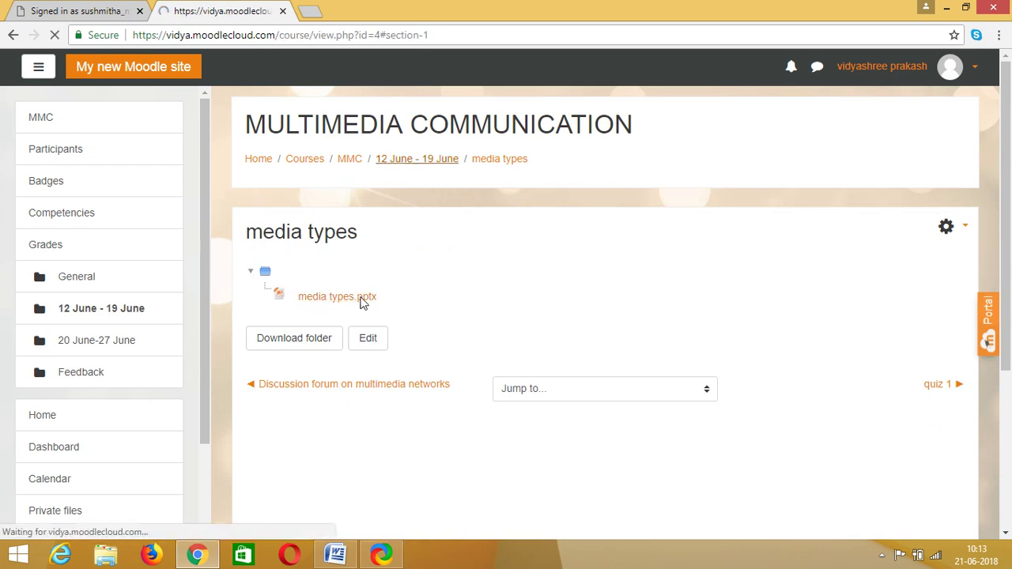
View the quiz 1 page and the multimedia applications folder, returning to the matching course section after each
{"action": "left_click", "coordinate": [309, 306]}
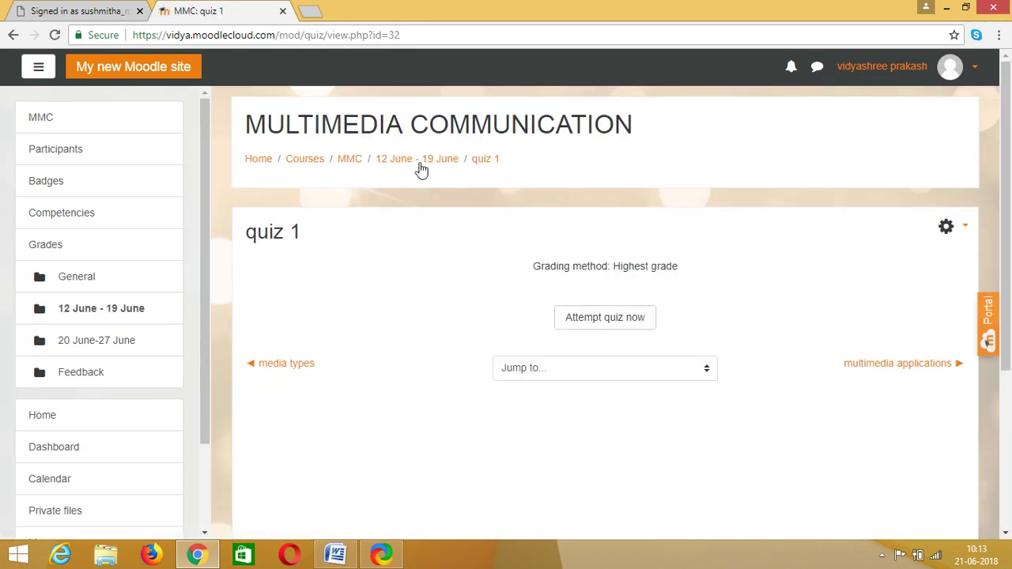
{"action": "left_click", "coordinate": [394, 164]}
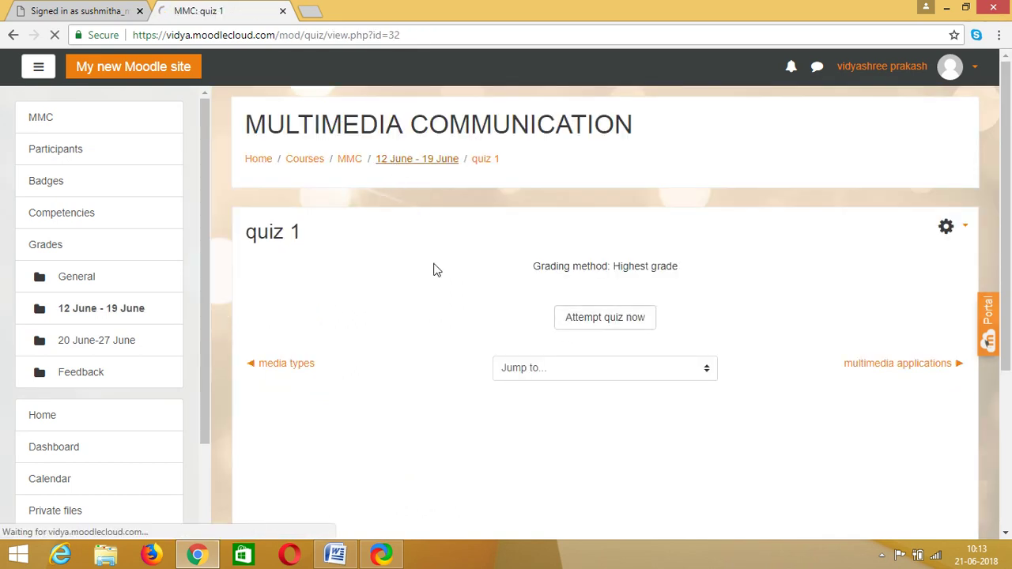
{"action": "scroll", "coordinate": [401, 294], "scroll_direction": "down", "scroll_amount": 3}
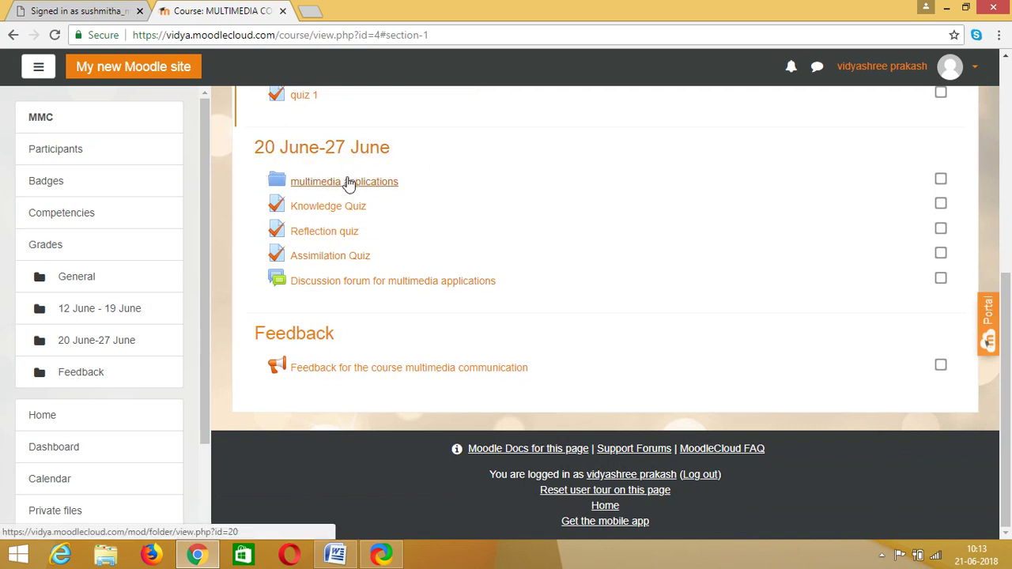
{"action": "left_click", "coordinate": [348, 182]}
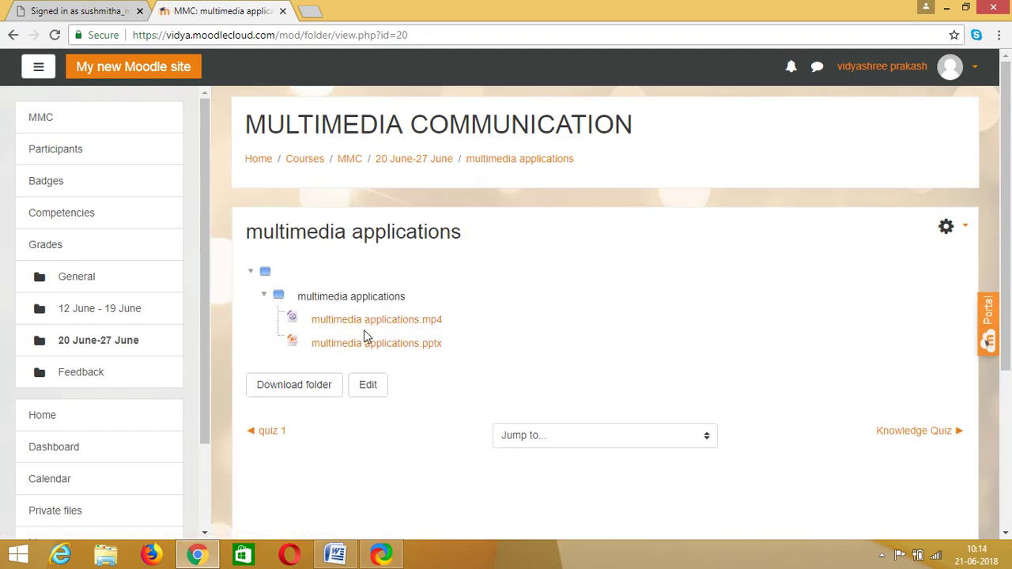
{"action": "left_click", "coordinate": [388, 162]}
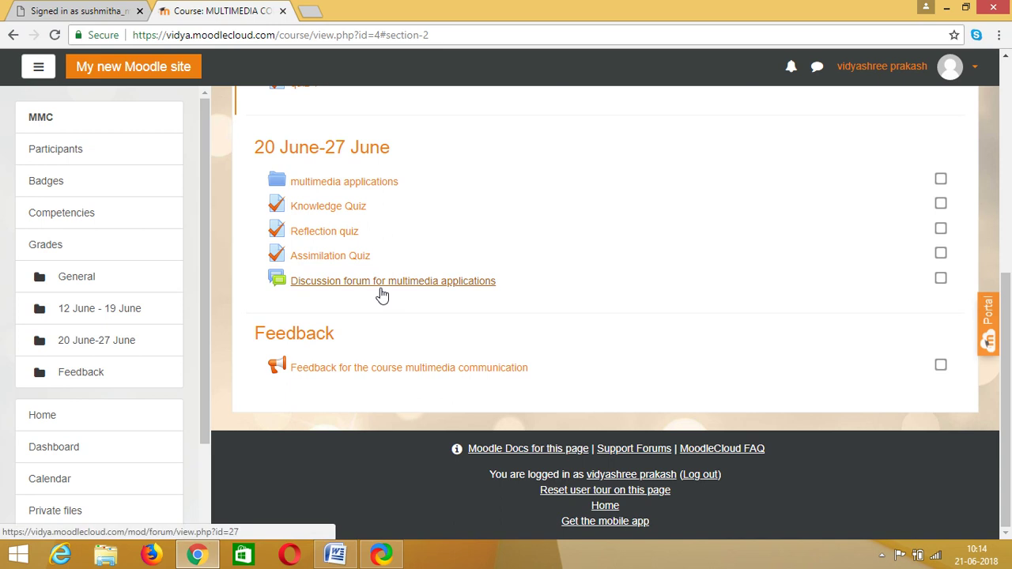
Open the Feedback for the course multimedia communication activity and examine its overview
{"action": "left_click", "coordinate": [375, 375]}
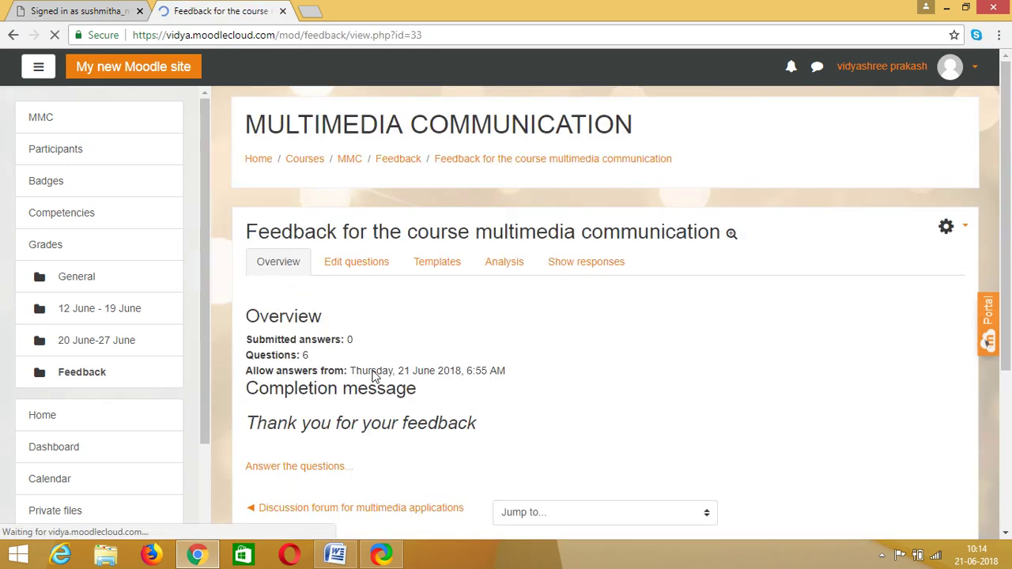
{"action": "scroll", "coordinate": [383, 292], "scroll_direction": "down", "scroll_amount": 1}
{"action": "scroll", "coordinate": [383, 295], "scroll_direction": "down", "scroll_amount": 3}
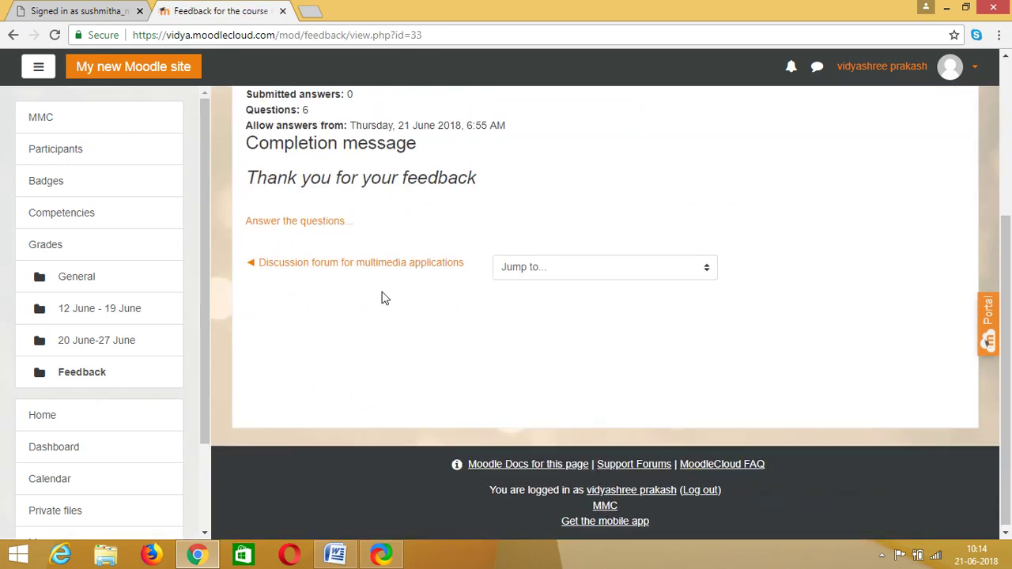
{"action": "scroll", "coordinate": [368, 264], "scroll_direction": "up", "scroll_amount": 4}
View the question list of the course feedback activity in its editing view and return to the MMC course page
{"action": "left_click", "coordinate": [366, 265]}
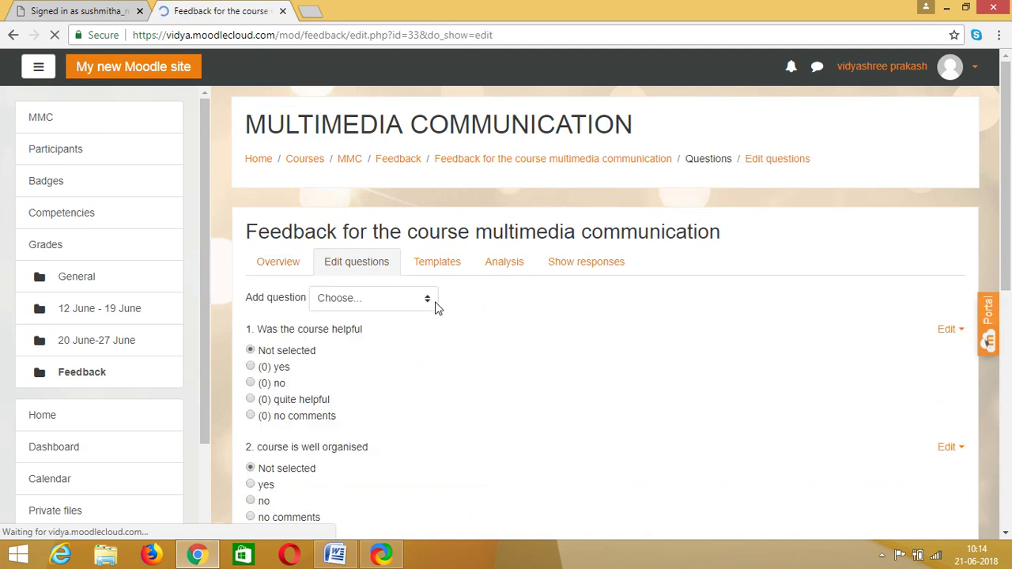
{"action": "scroll", "coordinate": [350, 332], "scroll_direction": "down", "scroll_amount": 1}
{"action": "scroll", "coordinate": [353, 332], "scroll_direction": "down", "scroll_amount": 1}
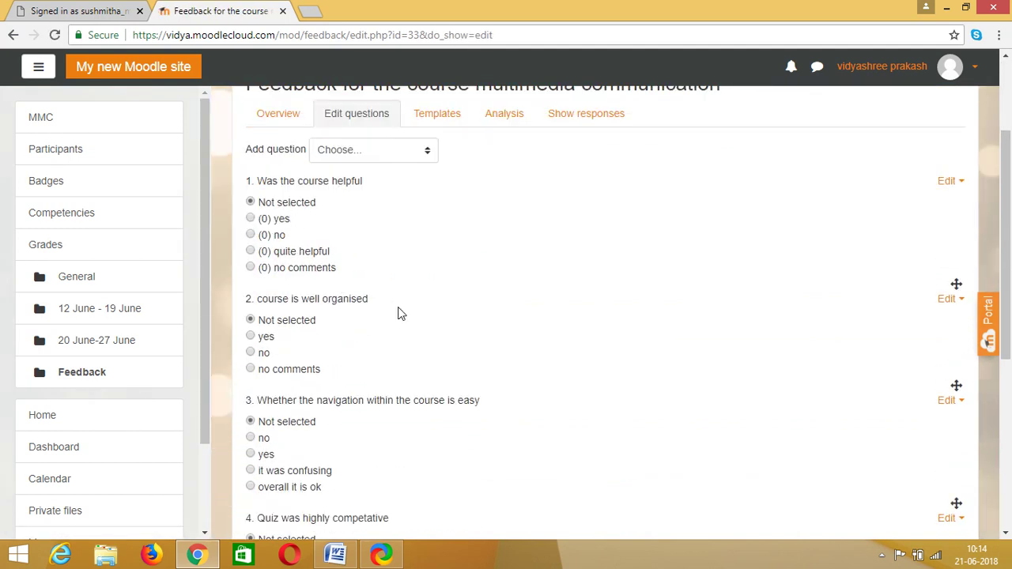
{"action": "scroll", "coordinate": [399, 314], "scroll_direction": "up", "scroll_amount": 2}
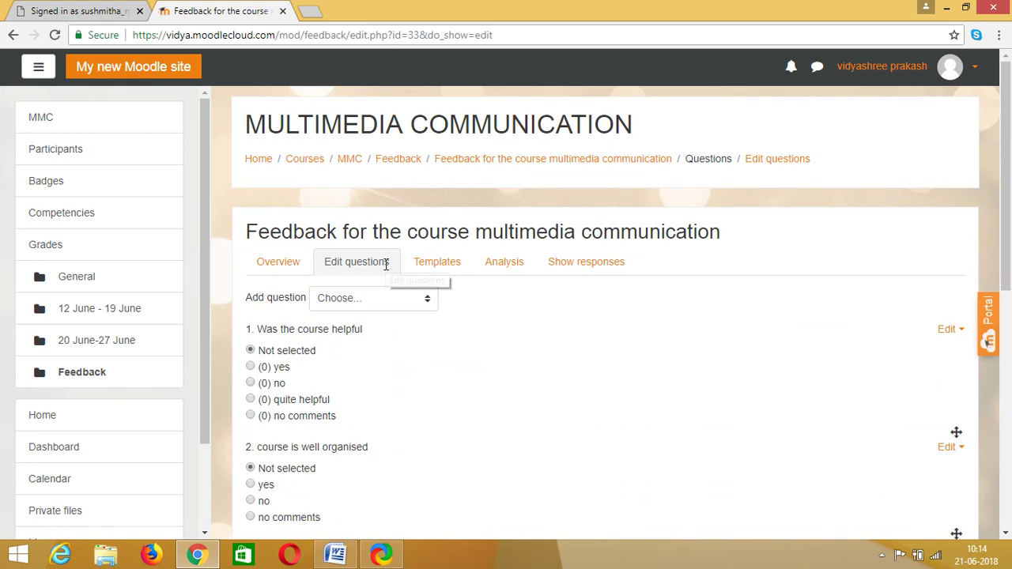
{"action": "left_click", "coordinate": [352, 159]}
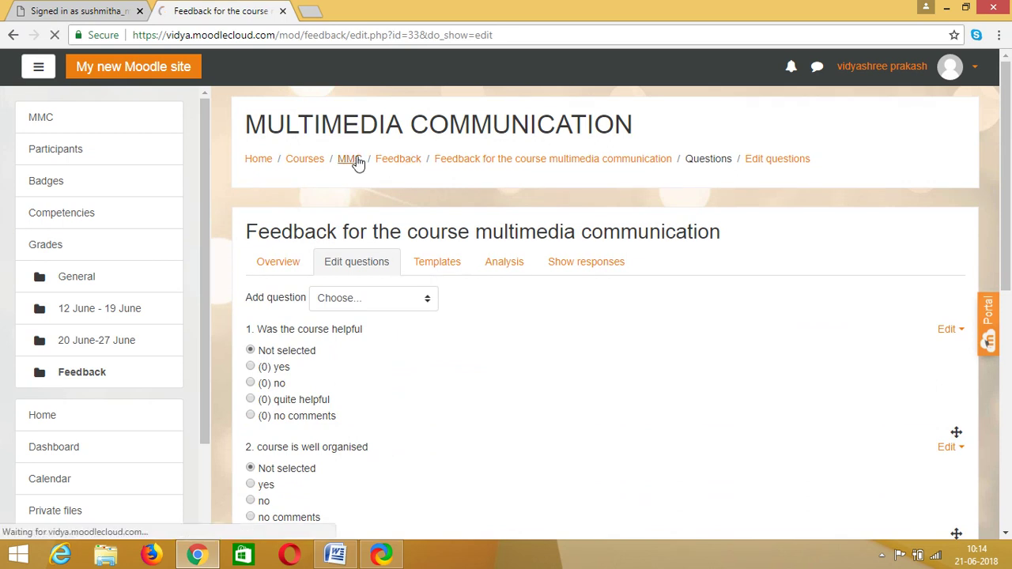